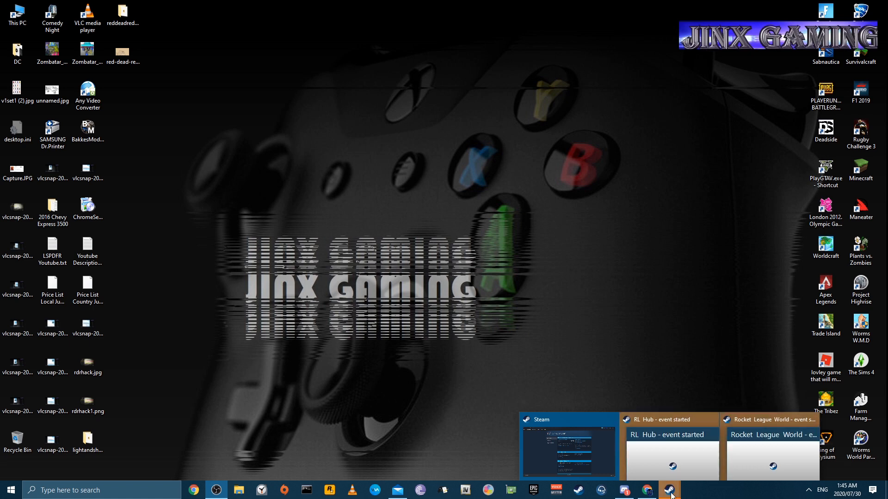
# View the RL Hub event details offering a Titanium White Octane prize
pyautogui.click(672, 443)
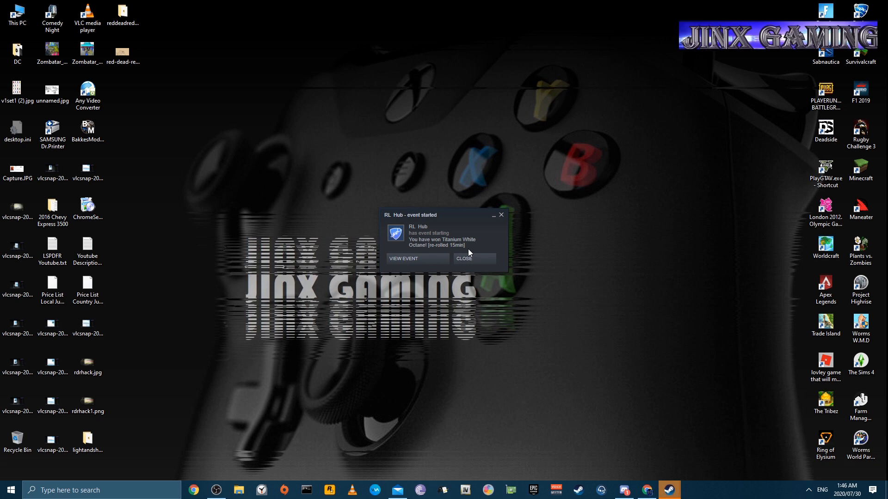
pyautogui.click(415, 260)
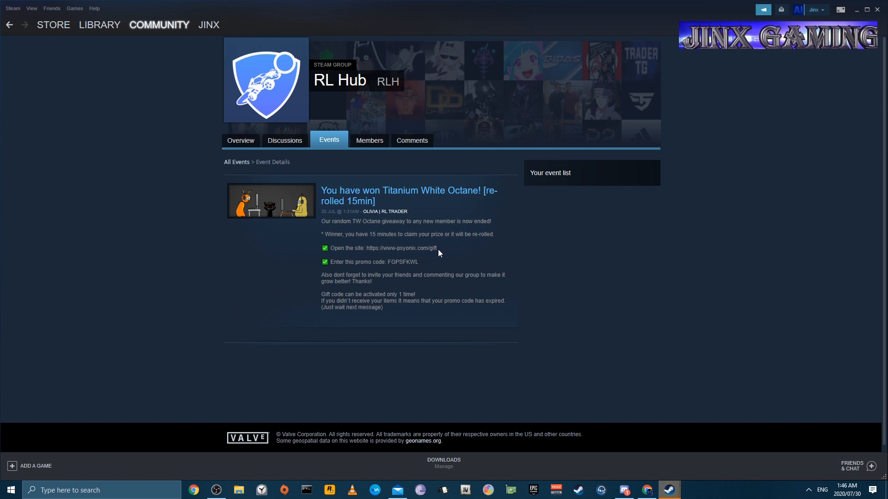
# Select the giveaway site URL in the event text and bring up a new Chrome tab
pyautogui.moveTo(437, 249); pyautogui.dragTo(366, 248)
pyautogui.hotkey('ctrl', 'c')
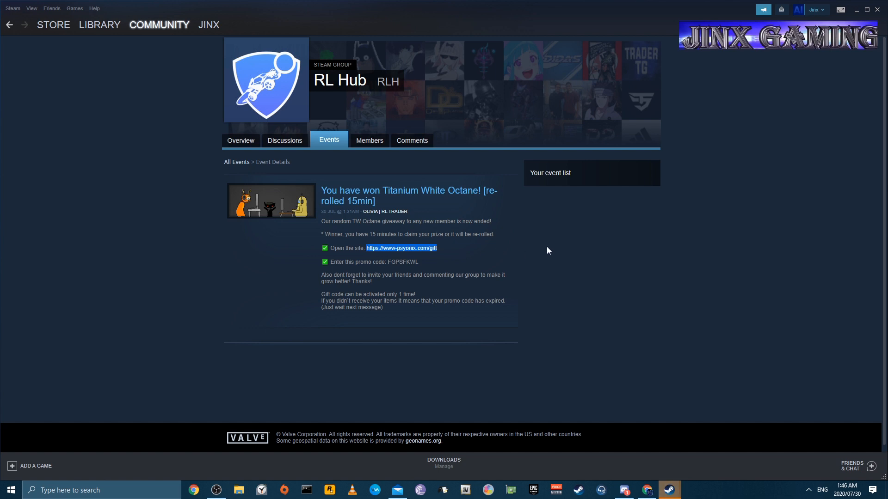
pyautogui.click(193, 490)
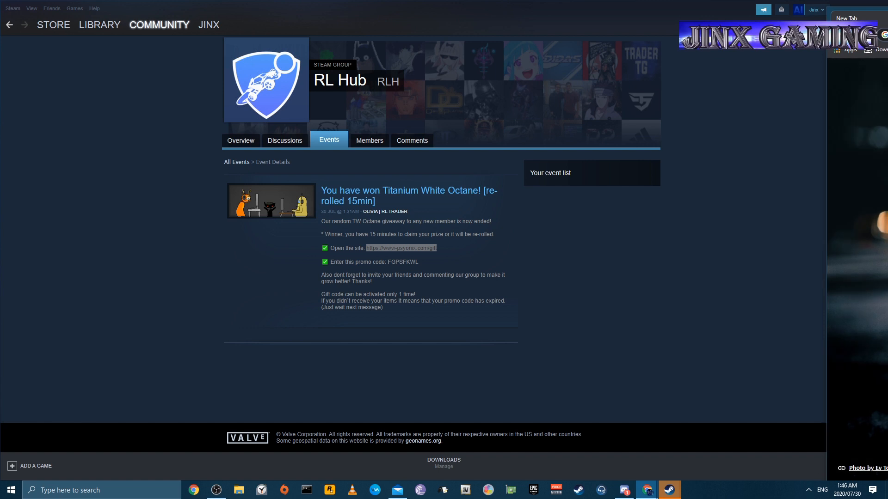
# Maximize Chrome and load the pasted www-psyonix.com/gift address
pyautogui.moveTo(868, 28); pyautogui.dragTo(319, 26)
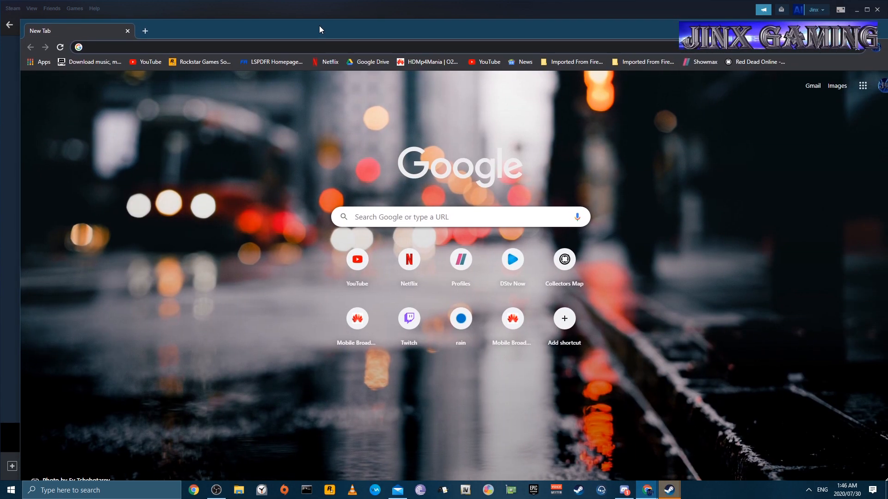
pyautogui.click(867, 26)
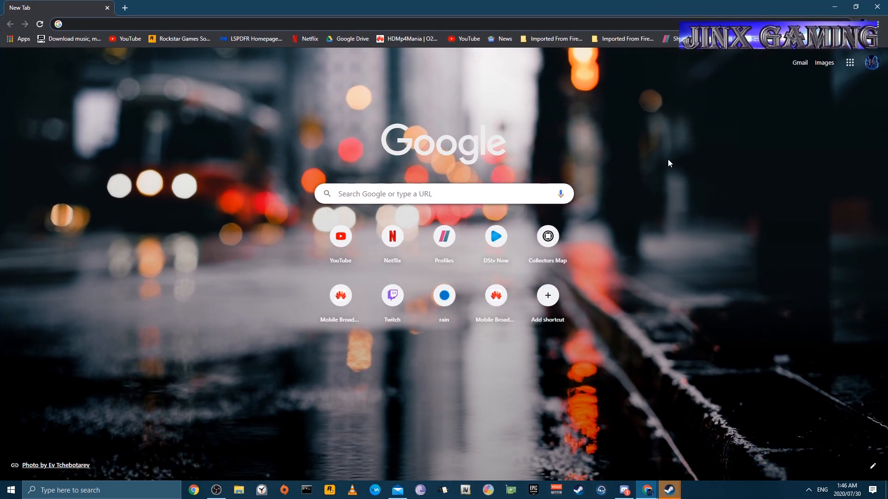
pyautogui.hotkey('ctrl', 'v')
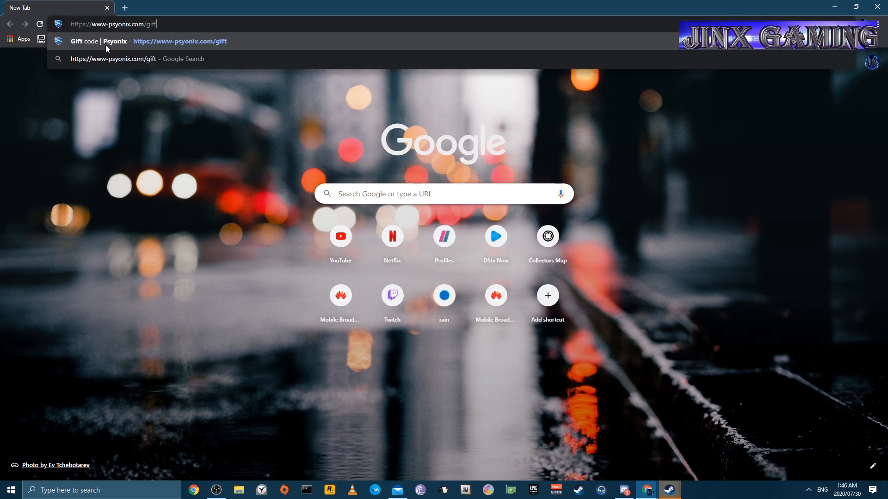
pyautogui.press('Return')
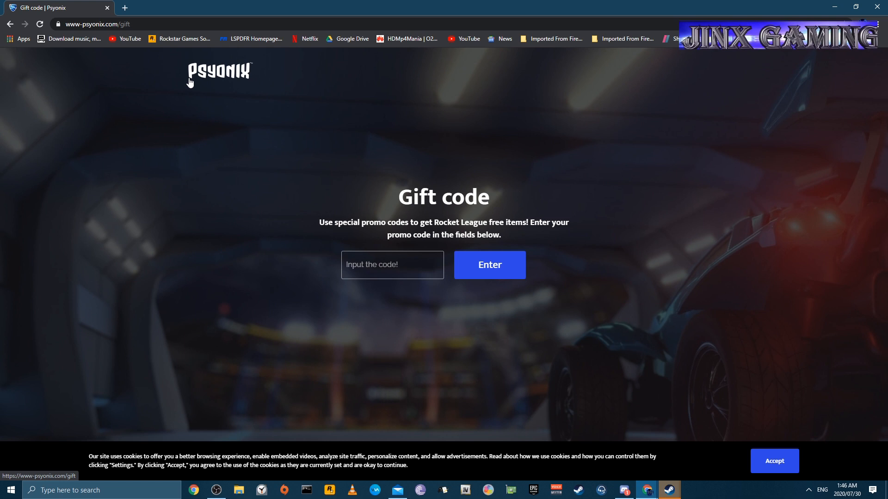
# Highlight the hyphen in the www-psyonix address to expose the fake domain
pyautogui.click(82, 24)
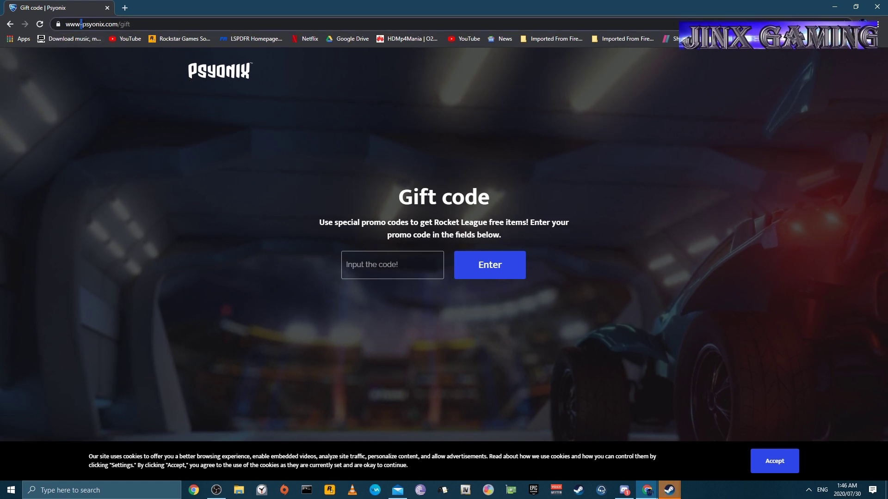
pyautogui.doubleClick(102, 25)
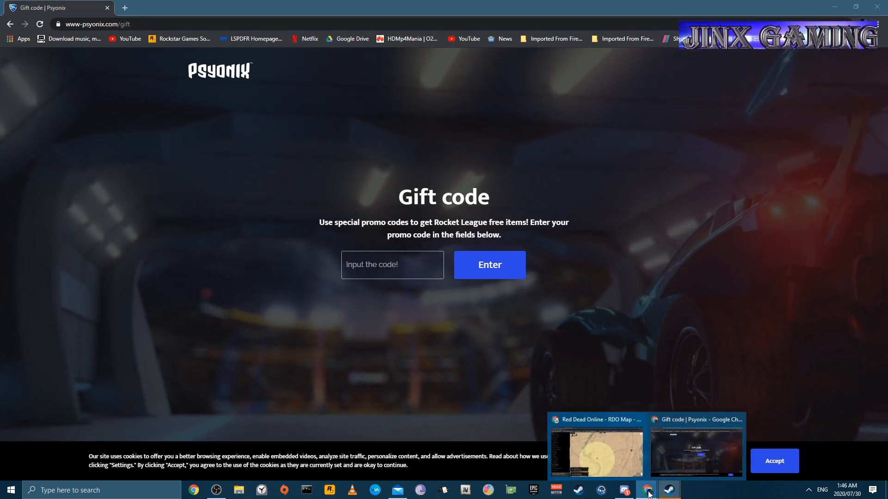
pyautogui.moveTo(668, 490)
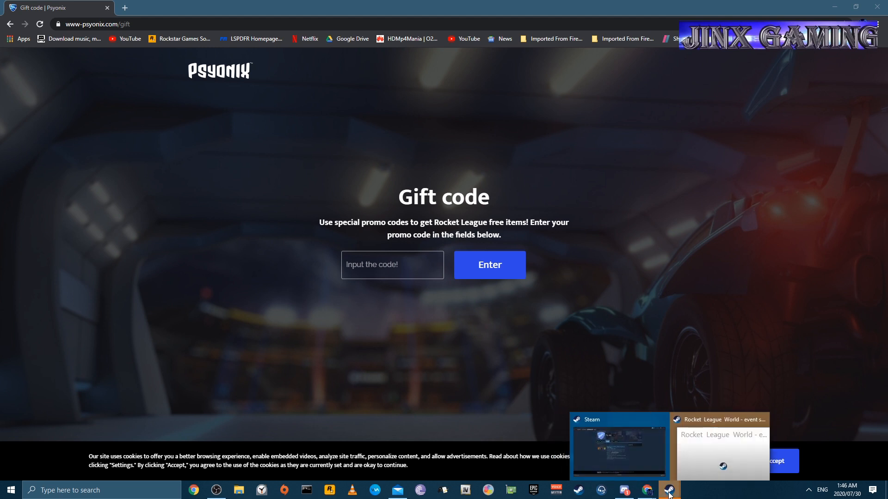
# Copy promo code FGPSFKWL from the Steam event and return to the gift code page
pyautogui.click(618, 451)
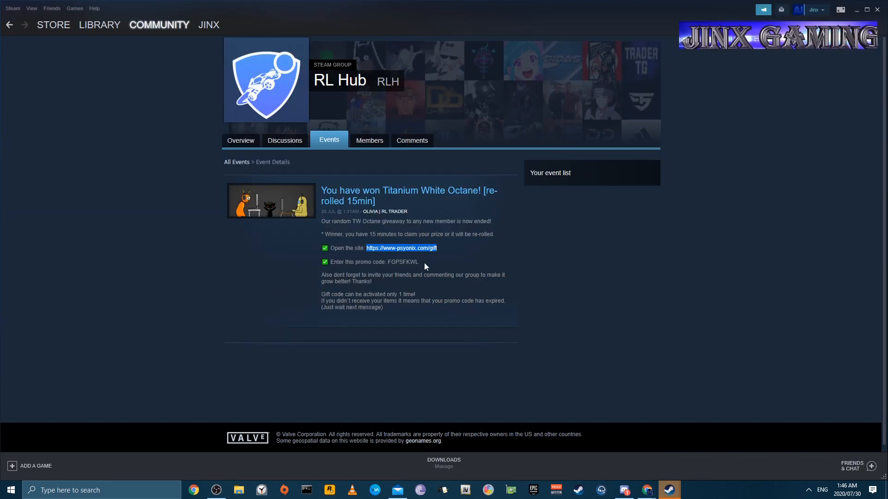
pyautogui.moveTo(419, 262); pyautogui.dragTo(388, 262)
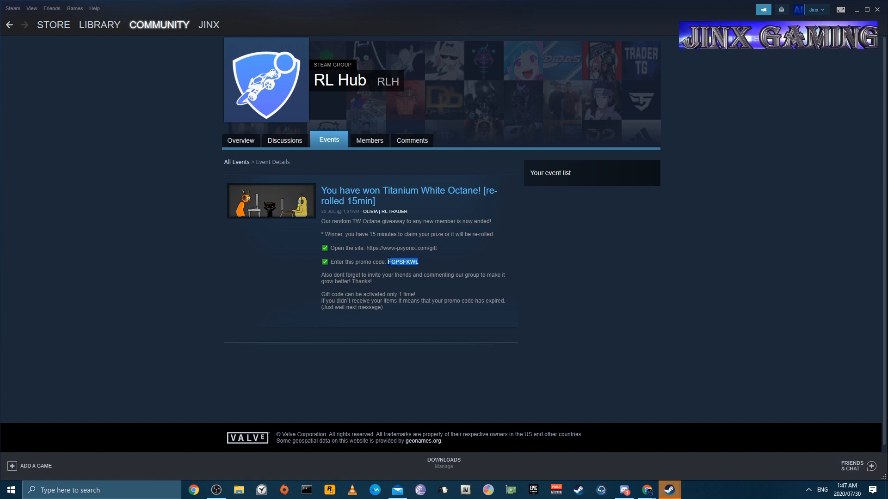
pyautogui.hotkey('ctrl', 'c')
pyautogui.click(648, 491)
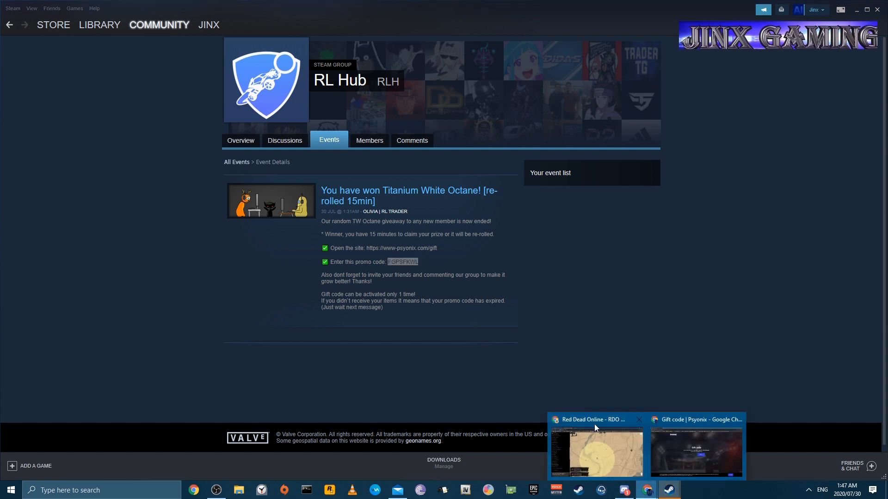
pyautogui.click(647, 453)
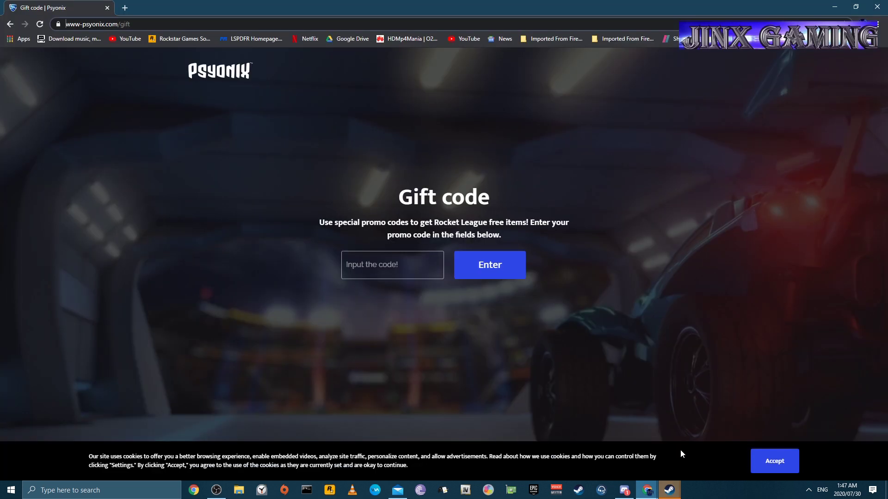
pyautogui.click(389, 267)
pyautogui.hotkey('ctrl', 'v')
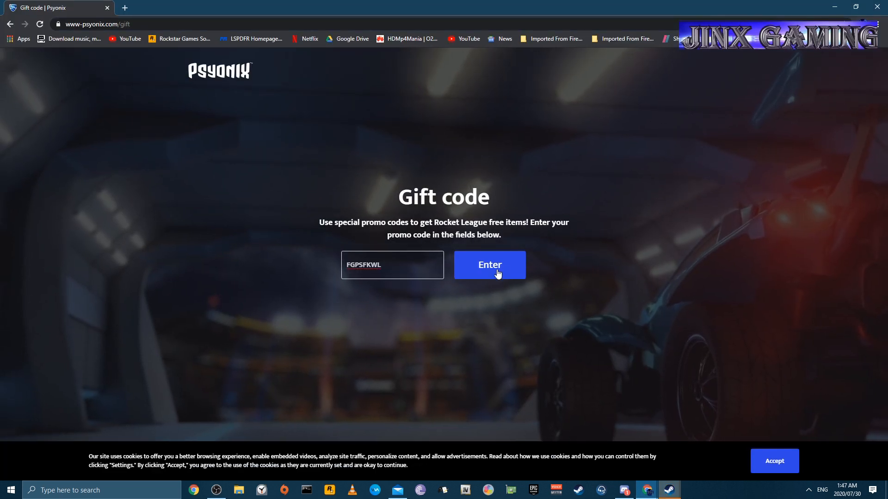
pyautogui.click(498, 269)
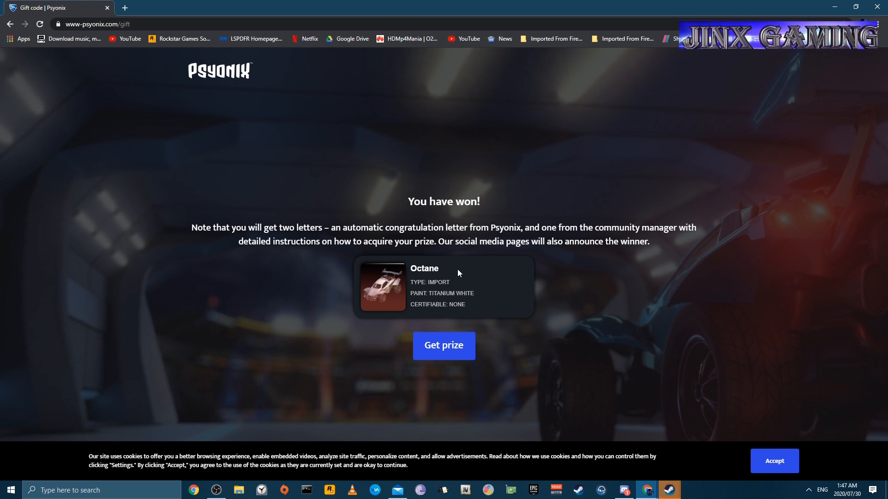
pyautogui.click(445, 347)
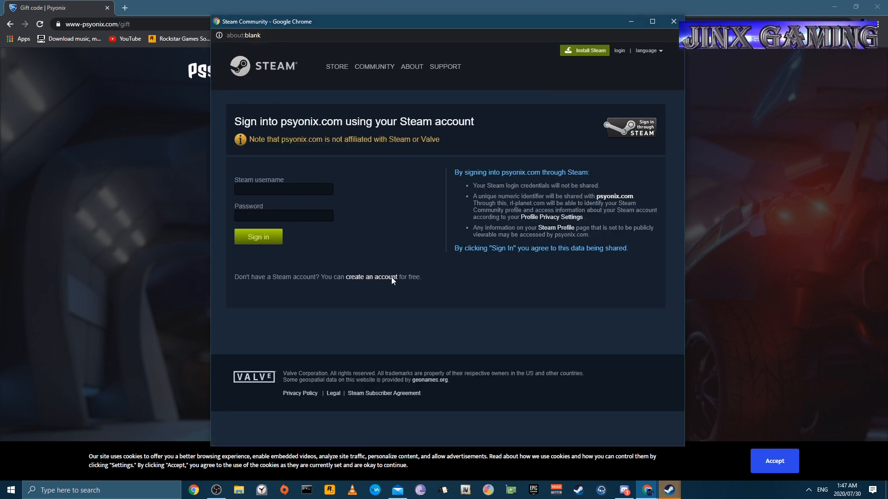
# Focus the username field, dismiss autofill, and close the fake sign-in popup without signing in
pyautogui.click(286, 190)
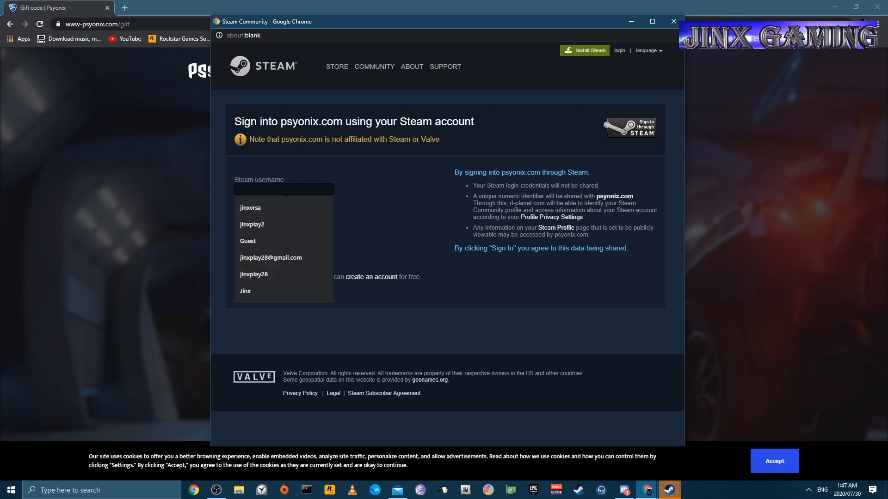
pyautogui.click(351, 181)
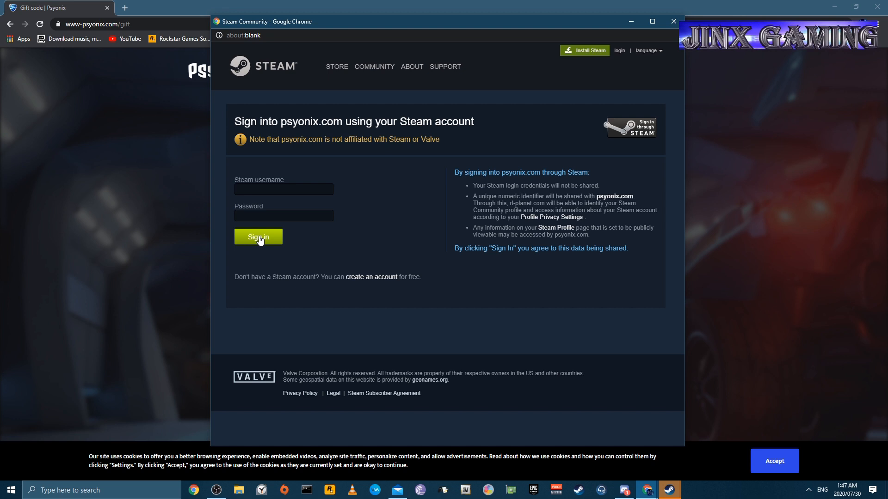
pyautogui.click(675, 22)
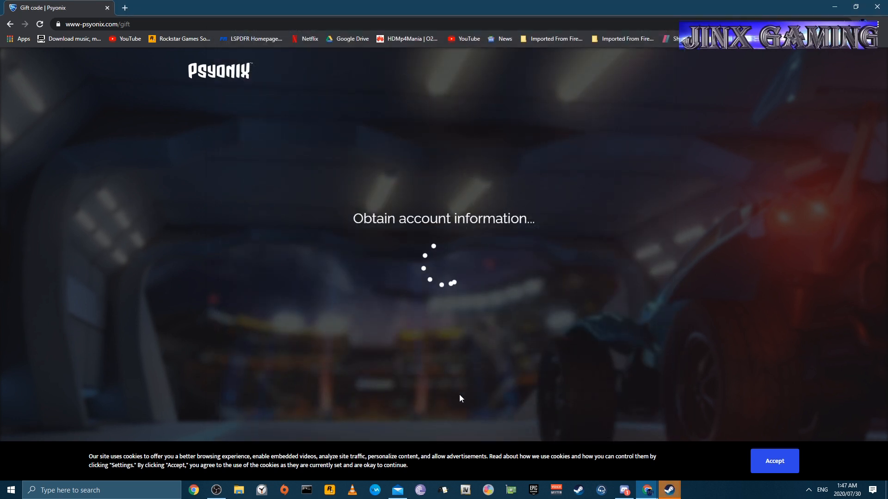
pyautogui.moveTo(397, 491)
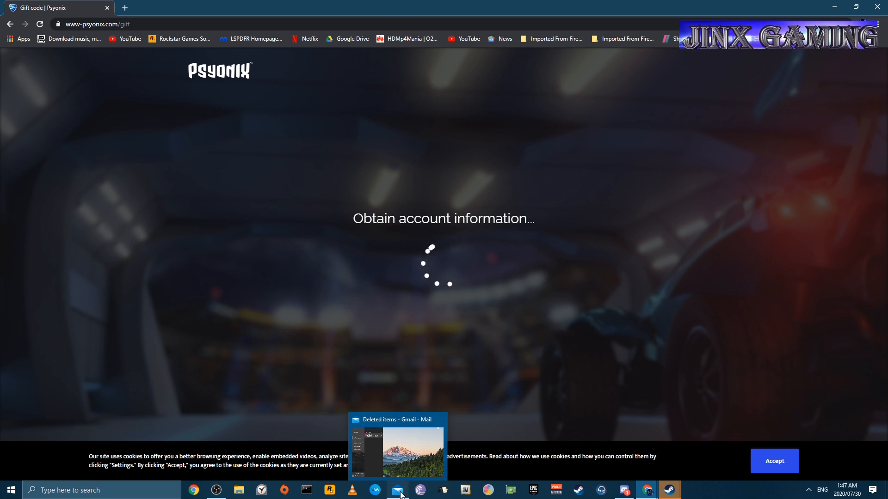
# Switch to Mail and read the Поддержка Steam Guard email about a new-computer sign-in
pyautogui.click(401, 494)
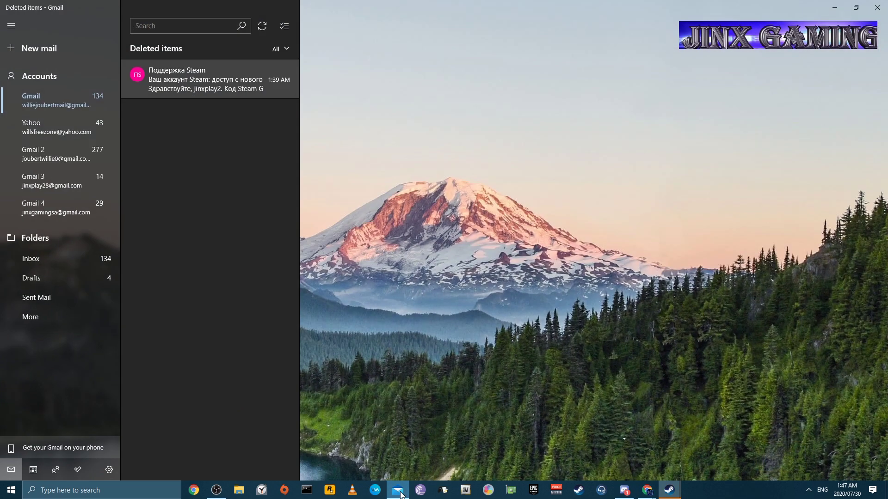
pyautogui.click(198, 91)
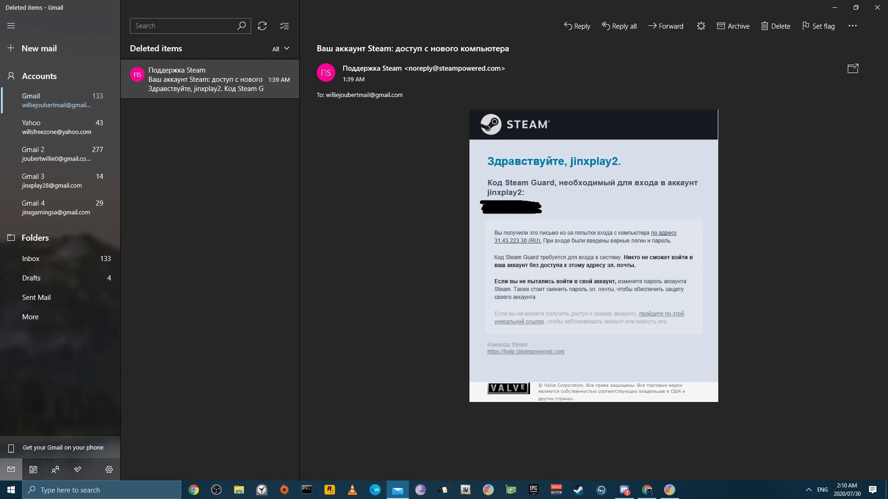